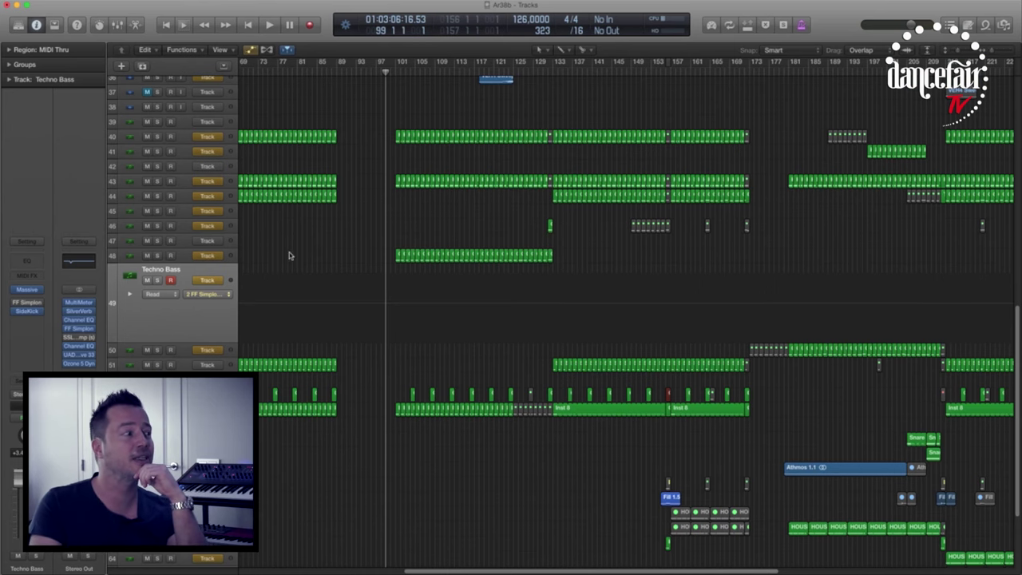
# Set a cycle range over bars 101–102 to loop the copied Coneblower bass region.
pyautogui.click(28, 292)
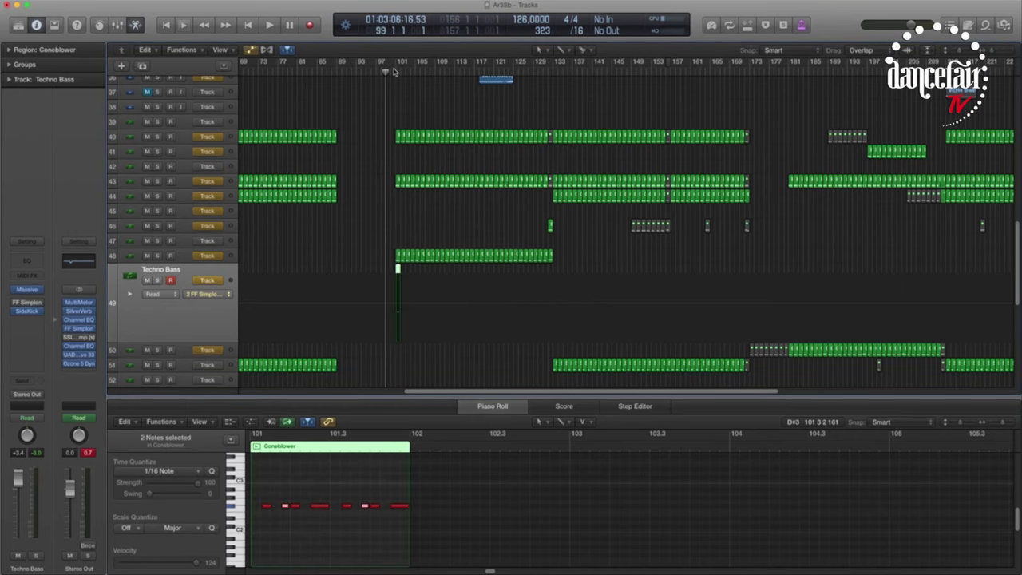
pyautogui.moveTo(395, 66); pyautogui.dragTo(401, 66)
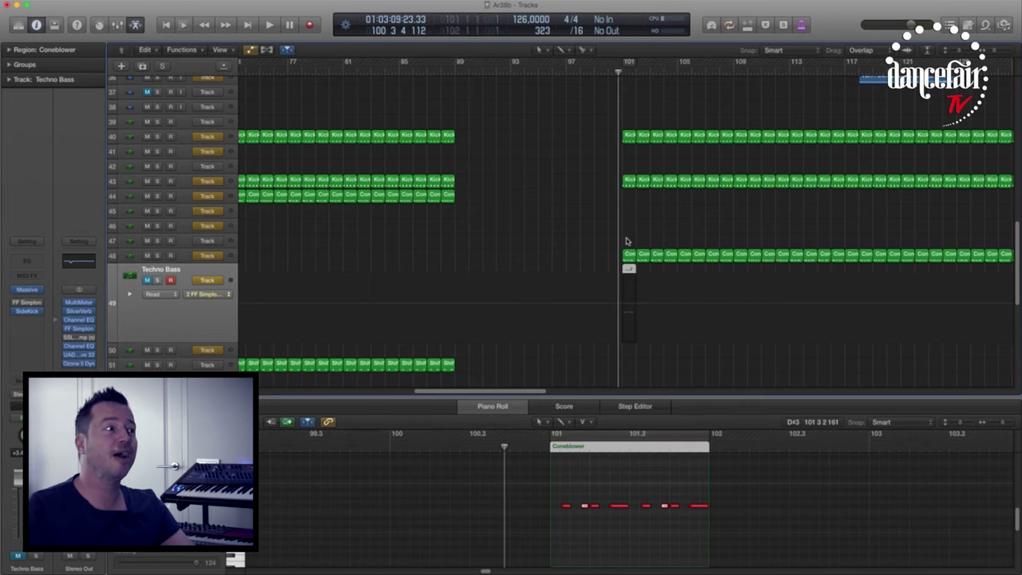
# Select Kick 1 and audition it soloed alongside kick track 43.
pyautogui.scroll(5, 626, 241)
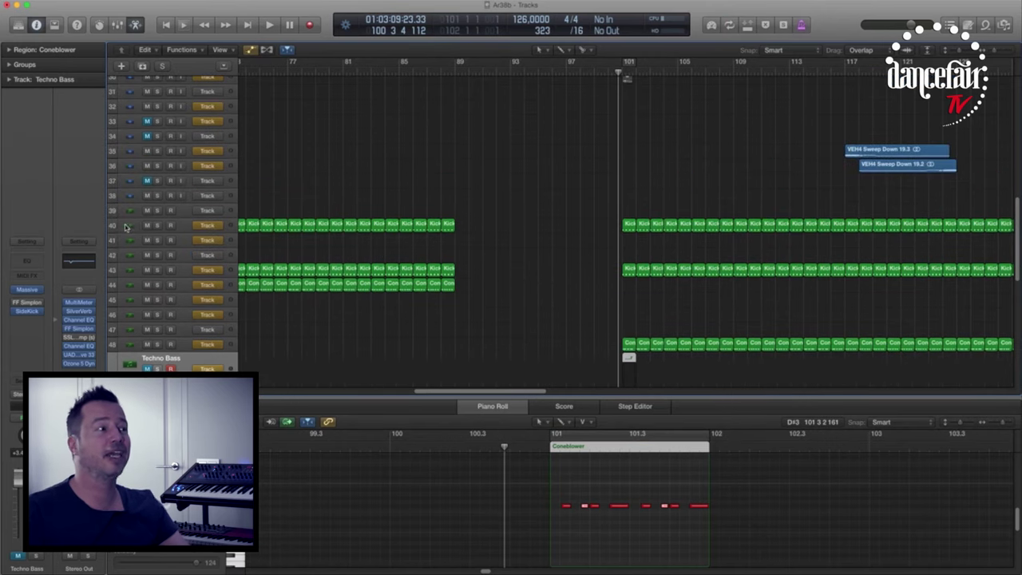
pyautogui.click(125, 227)
pyautogui.click(158, 234)
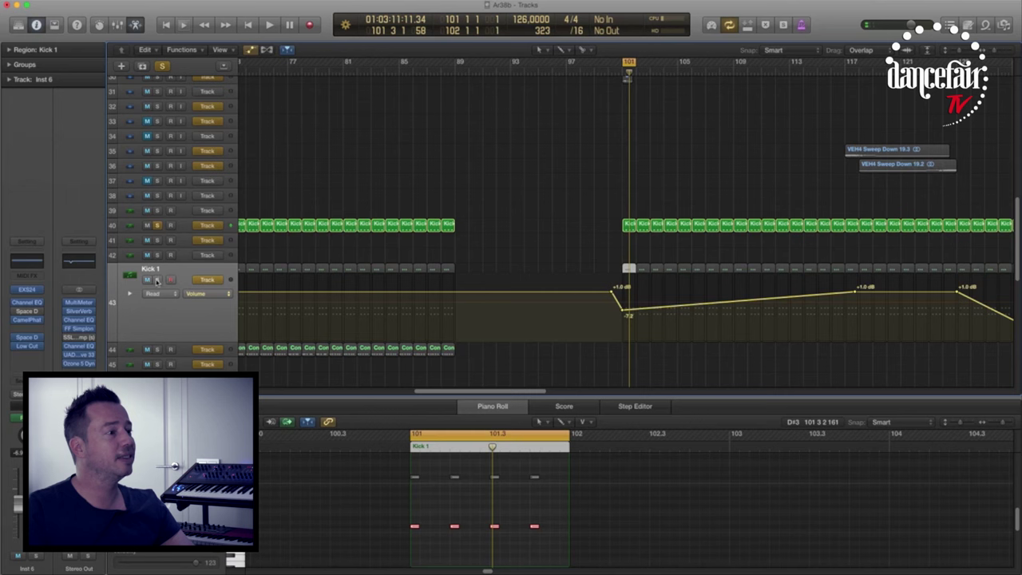
pyautogui.click(158, 279)
pyautogui.click(158, 228)
pyautogui.press('space')
pyautogui.press('space')
# Re-solo Kick 1 with track 43 and open its CamelPhat plug-in on the DRM Accentizor preset.
pyautogui.press('s')
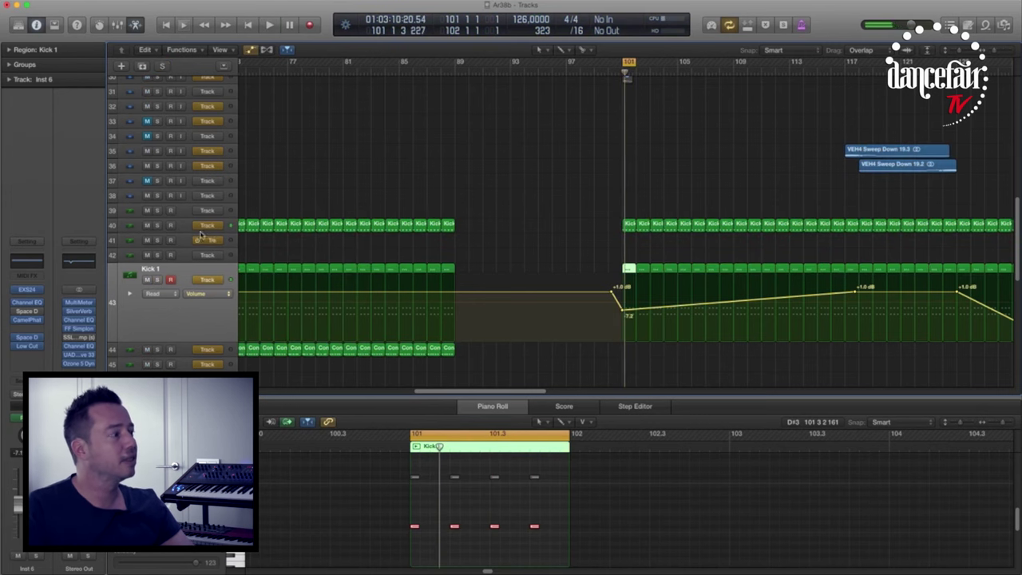
pyautogui.click(157, 226)
pyautogui.click(157, 279)
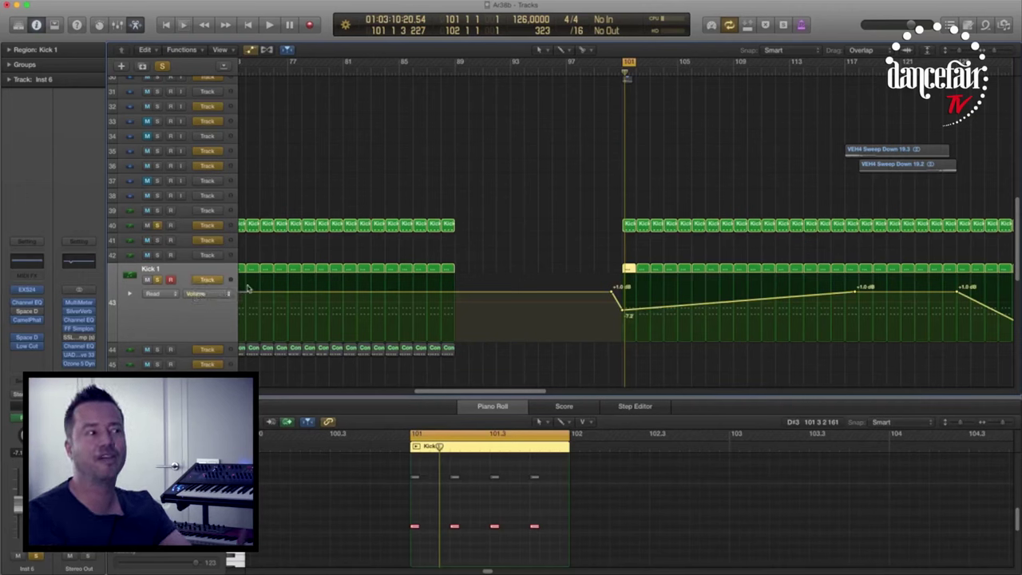
pyautogui.click(27, 321)
# Reposition the CamelPhat window toward the left while the kick plays from bar 101.
pyautogui.moveTo(208, 40); pyautogui.dragTo(537, 88)
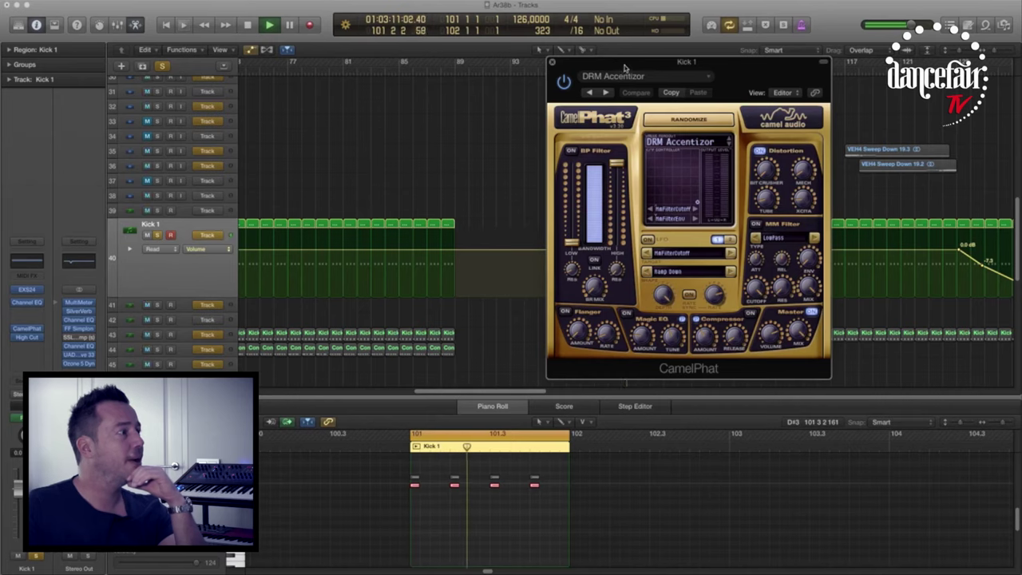
pyautogui.moveTo(625, 68); pyautogui.dragTo(436, 78)
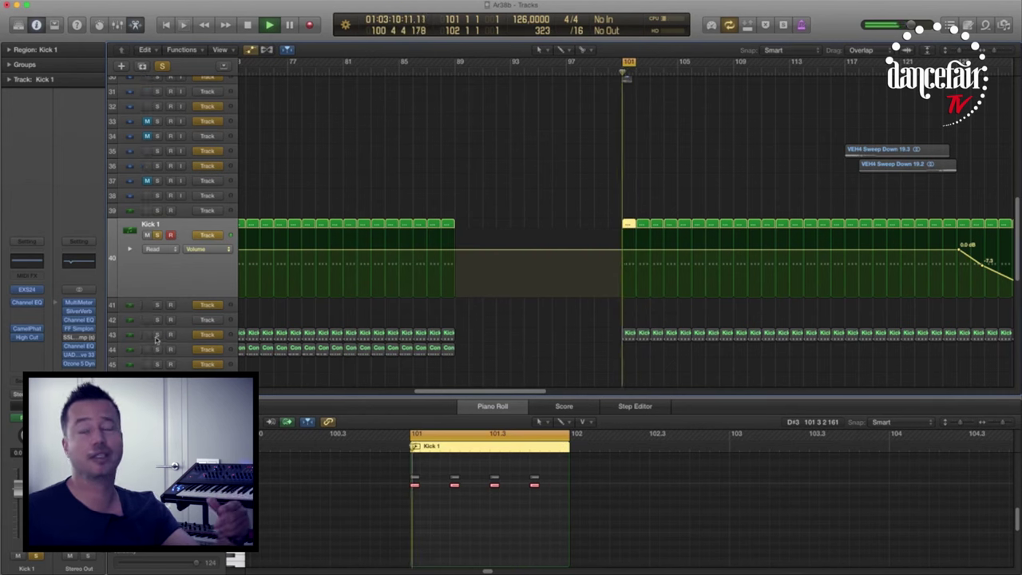
# Briefly solo kick track 43, then close the Closed Hihat 2 EXS24 sampler and zoom out.
pyautogui.click(157, 335)
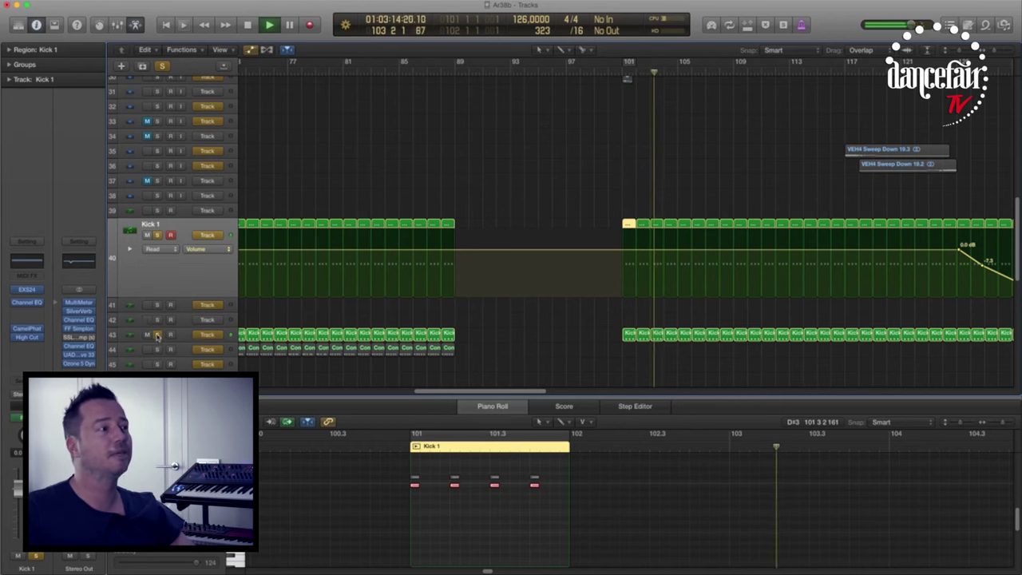
pyautogui.click(157, 336)
pyautogui.scroll(-10, 543, 236)
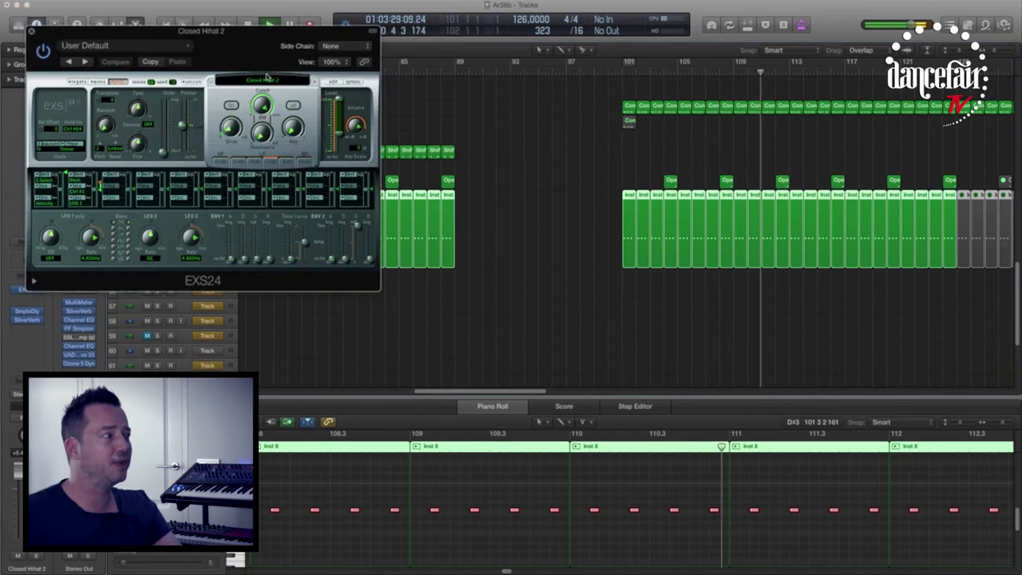
pyautogui.click(33, 32)
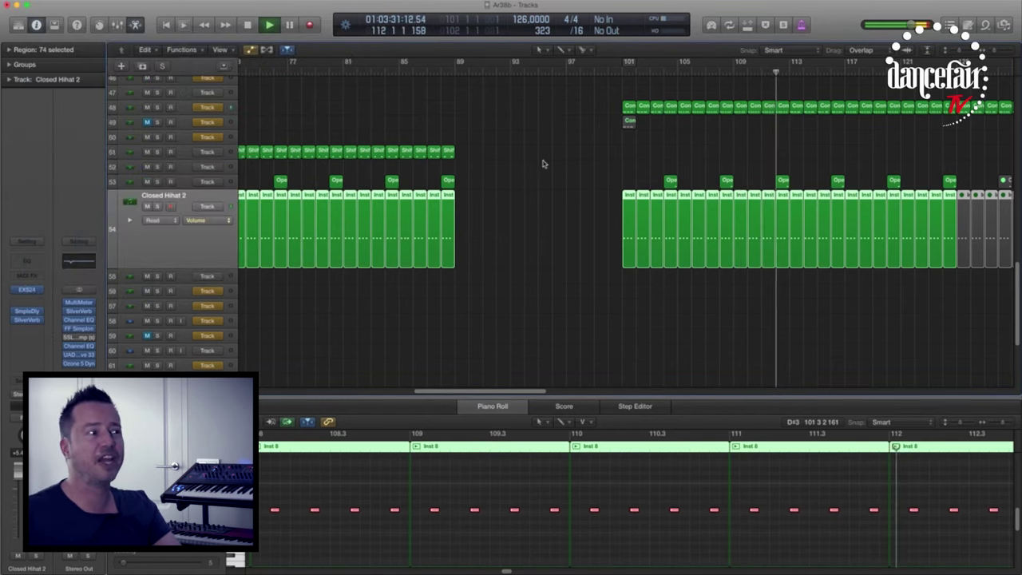
pyautogui.press('super+Left')
pyautogui.press('super+Left')
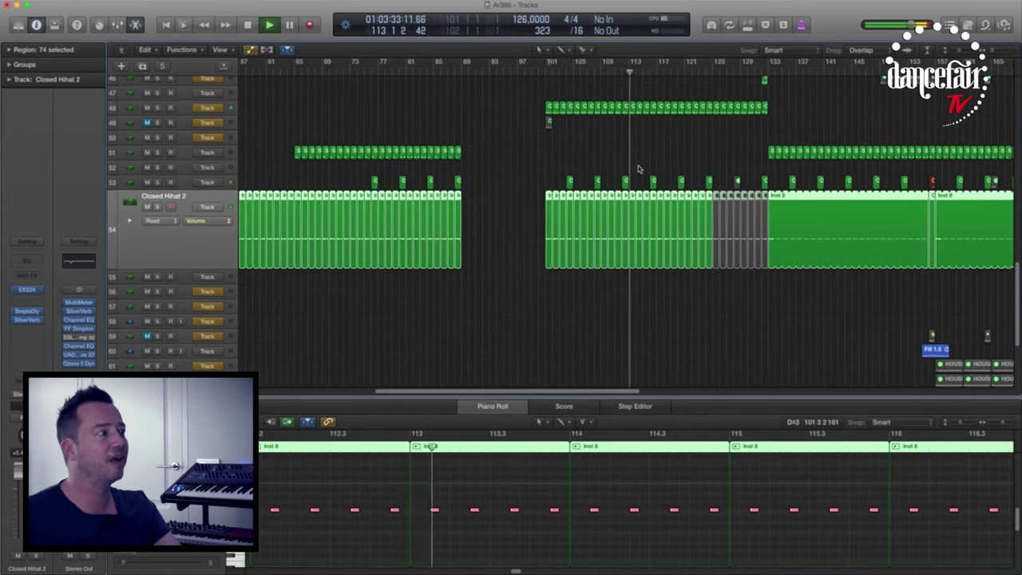
pyautogui.scroll(5, 247, 222)
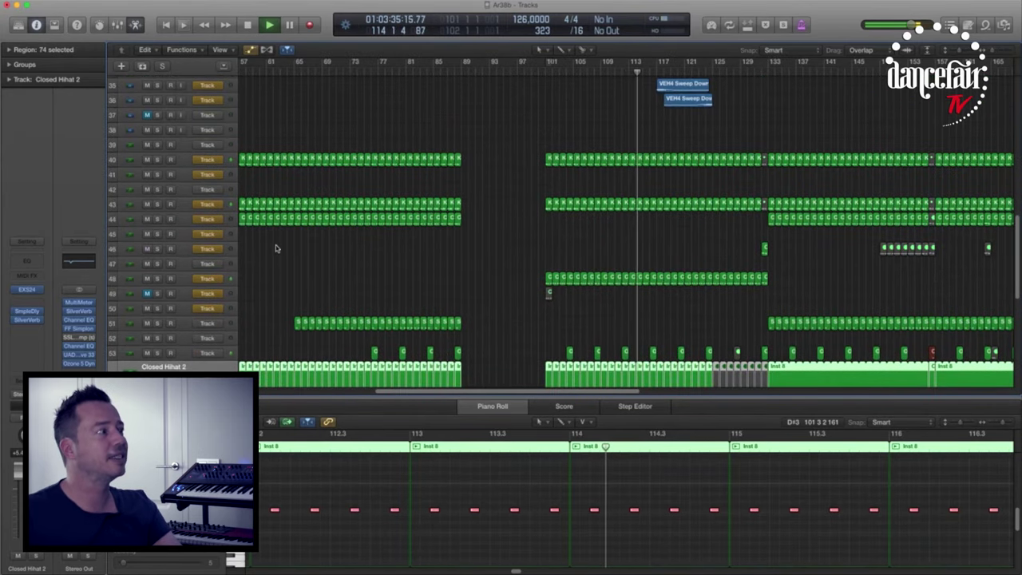
# Solo Techno Bass and check its FF Simplon filter cutoff sweeping from 2865 Hz to 29 Hz.
pyautogui.click(158, 280)
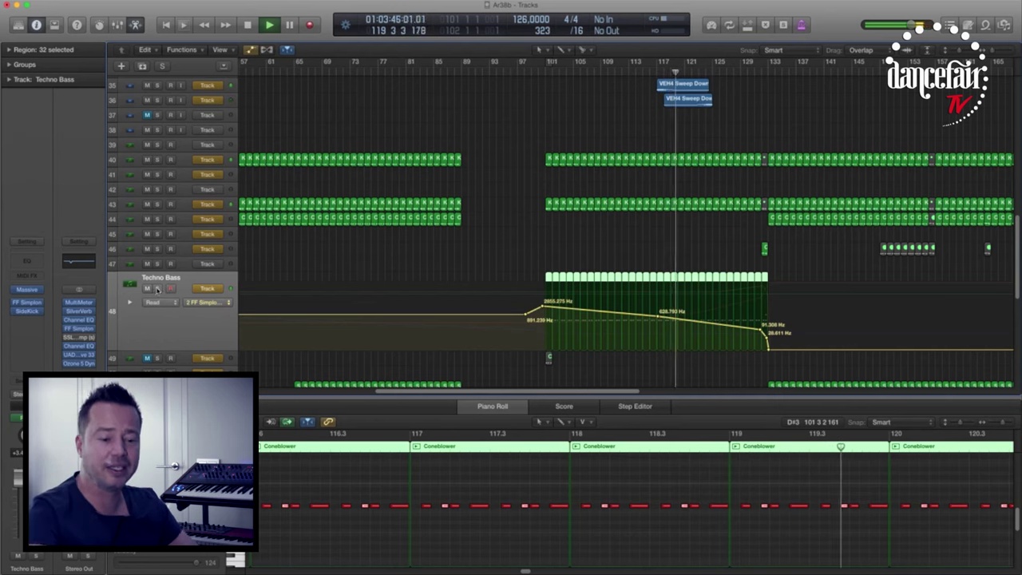
pyautogui.click(158, 288)
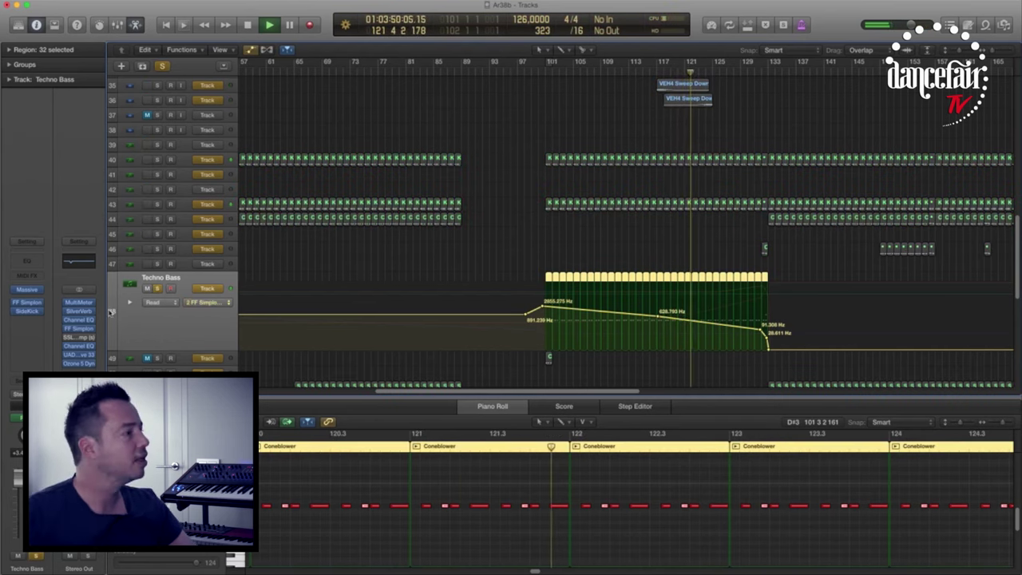
pyautogui.click(32, 304)
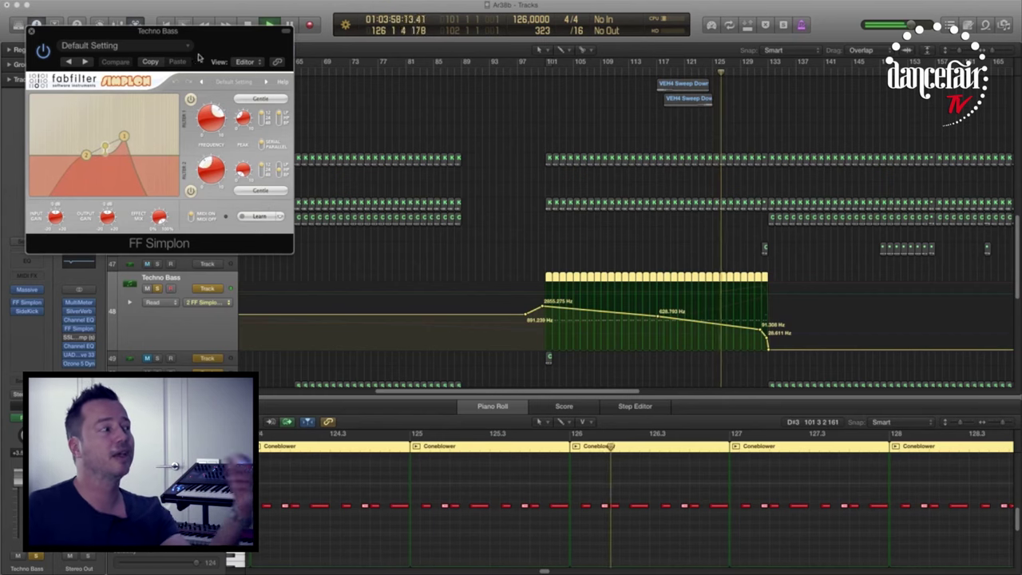
pyautogui.press('super+w')
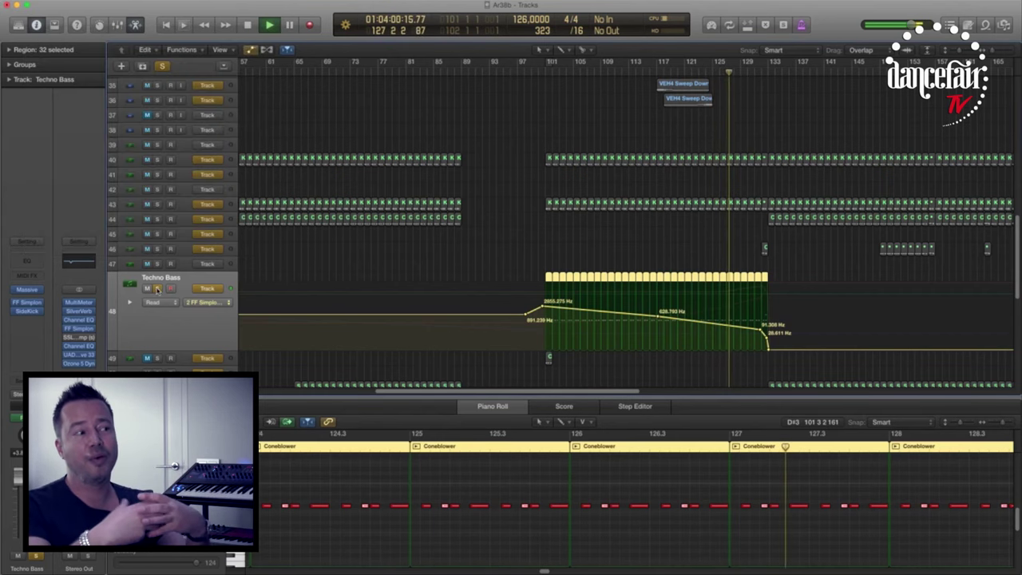
pyautogui.click(157, 289)
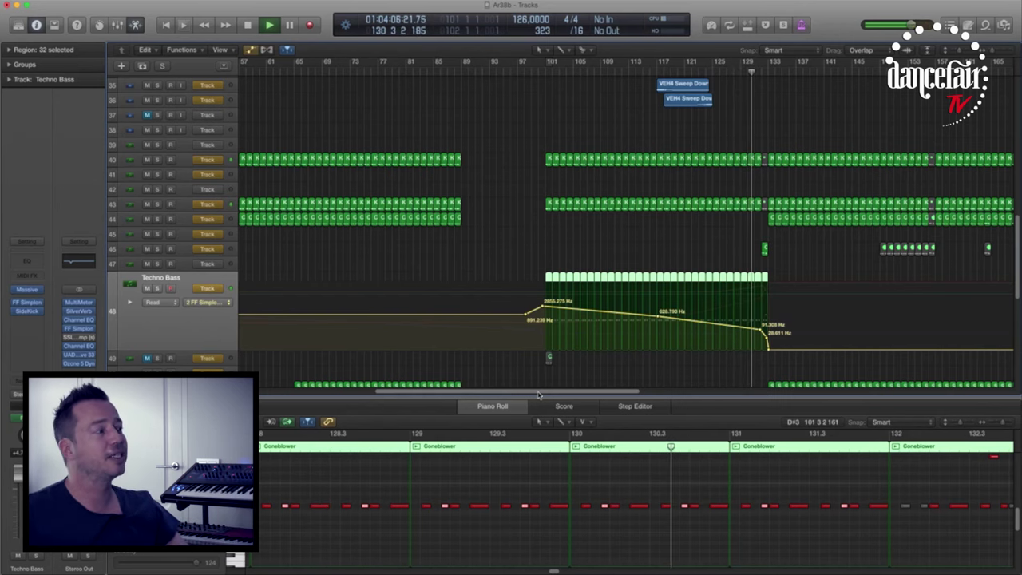
# Scroll further through the arrangement and select the Shifted Clap 2 track.
pyautogui.moveTo(557, 391); pyautogui.dragTo(617, 403)
pyautogui.scroll(-3, 625, 287)
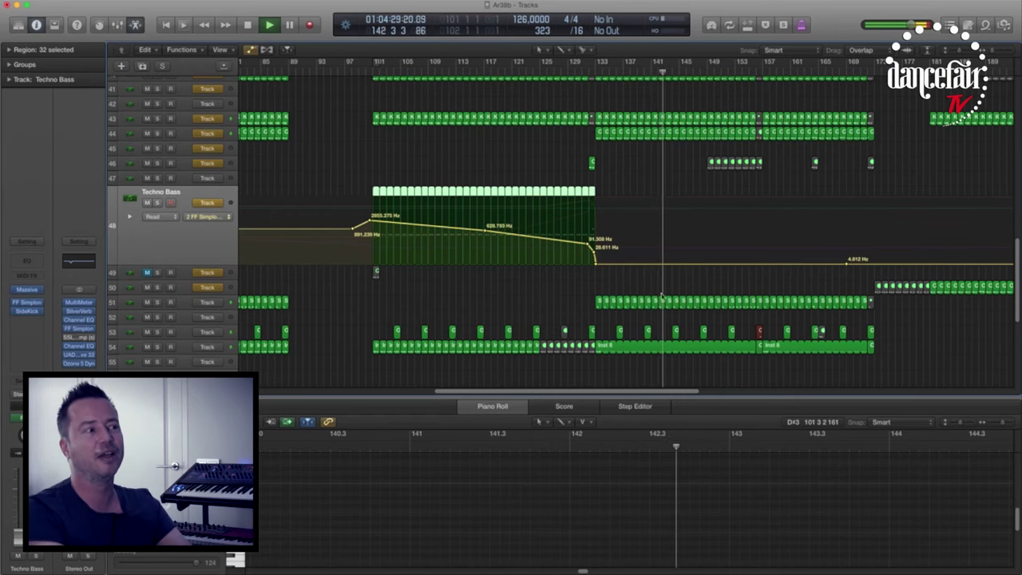
pyautogui.scroll(-3, 680, 293)
pyautogui.scroll(2, 656, 288)
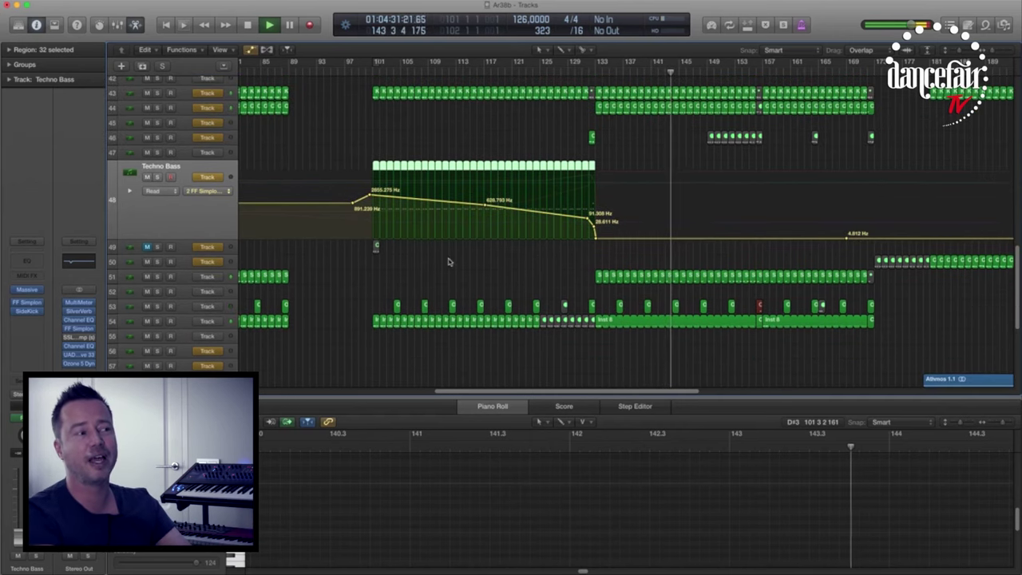
pyautogui.click(163, 280)
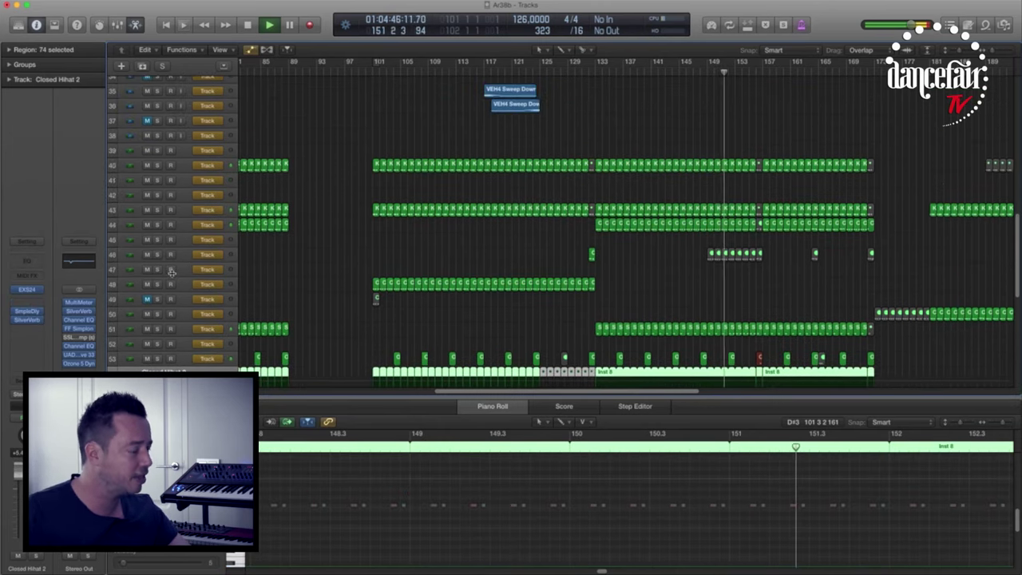
# Select and solo Techno Bass, zoom in, and open its Channel EQ.
pyautogui.click(136, 230)
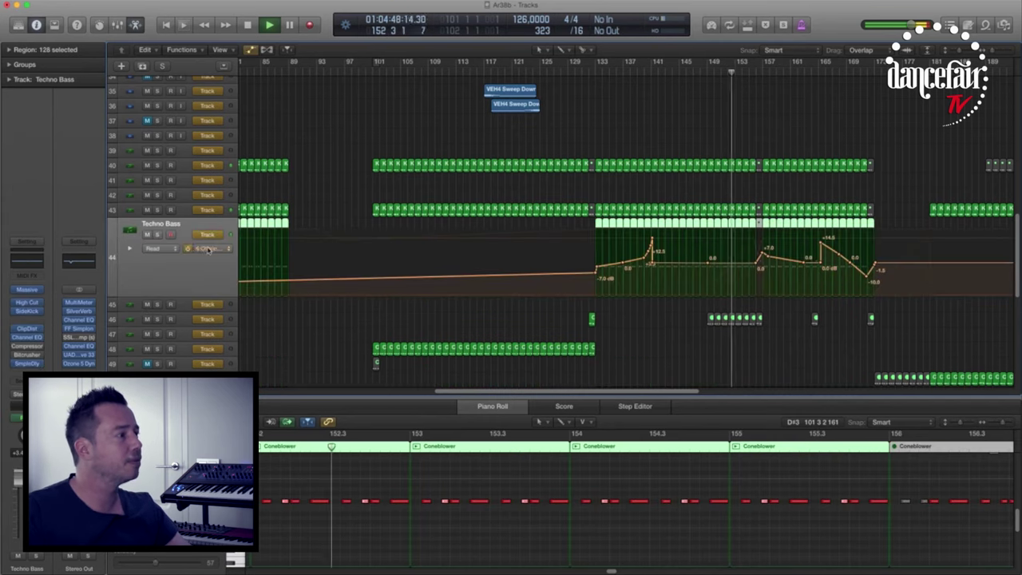
pyautogui.press('super+Right')
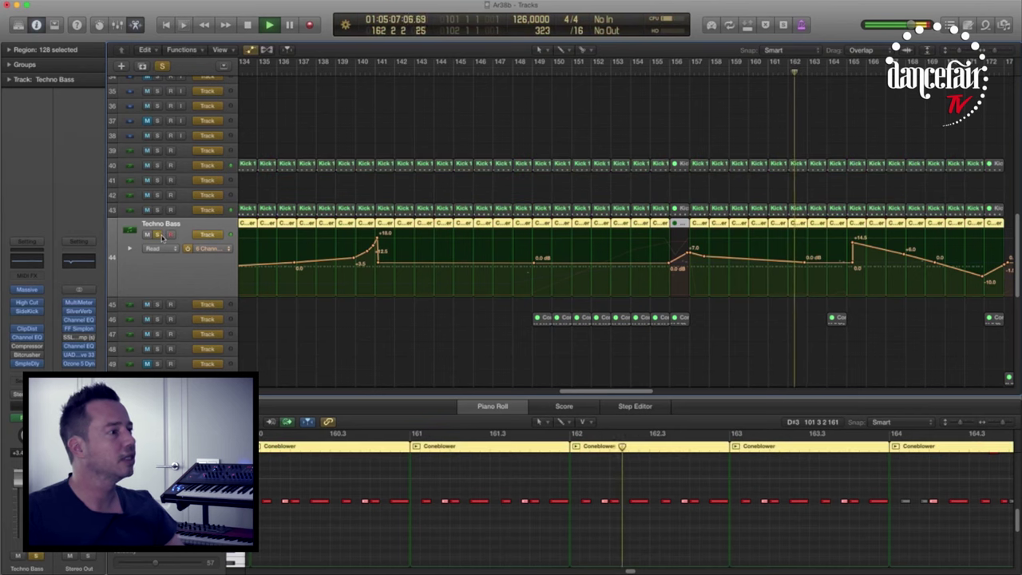
pyautogui.click(157, 234)
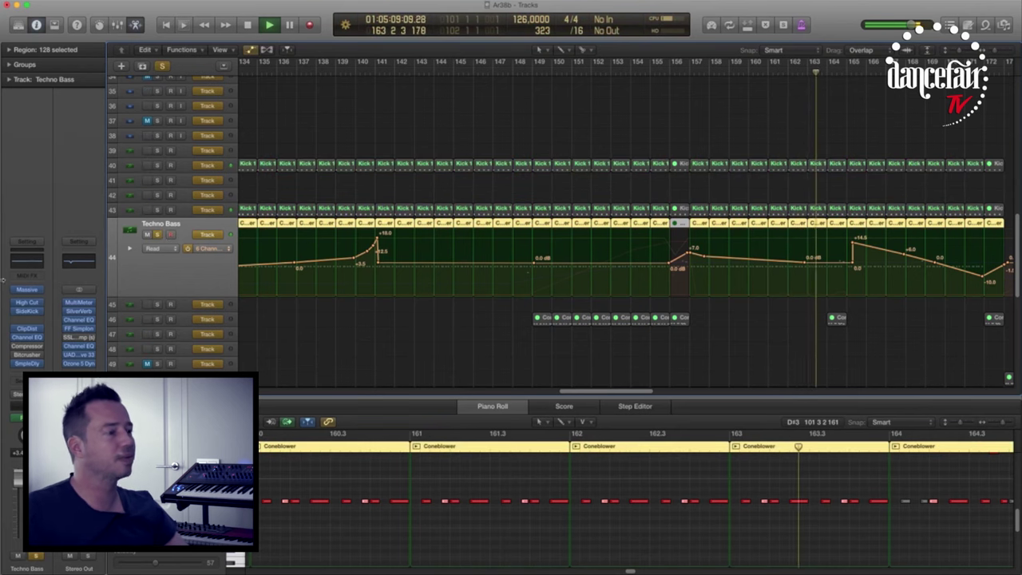
pyautogui.click(27, 337)
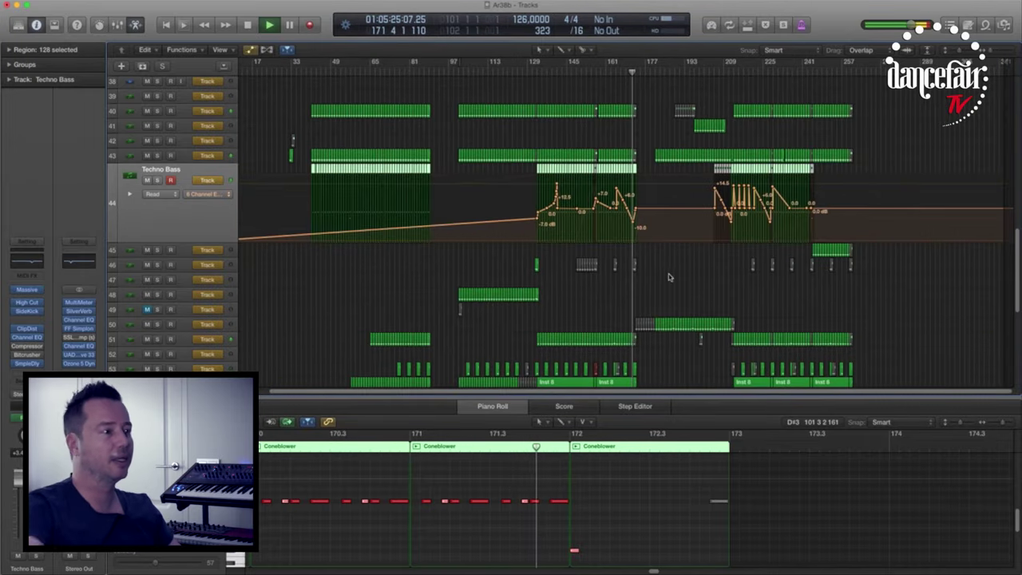
pyautogui.scroll(-3, 619, 348)
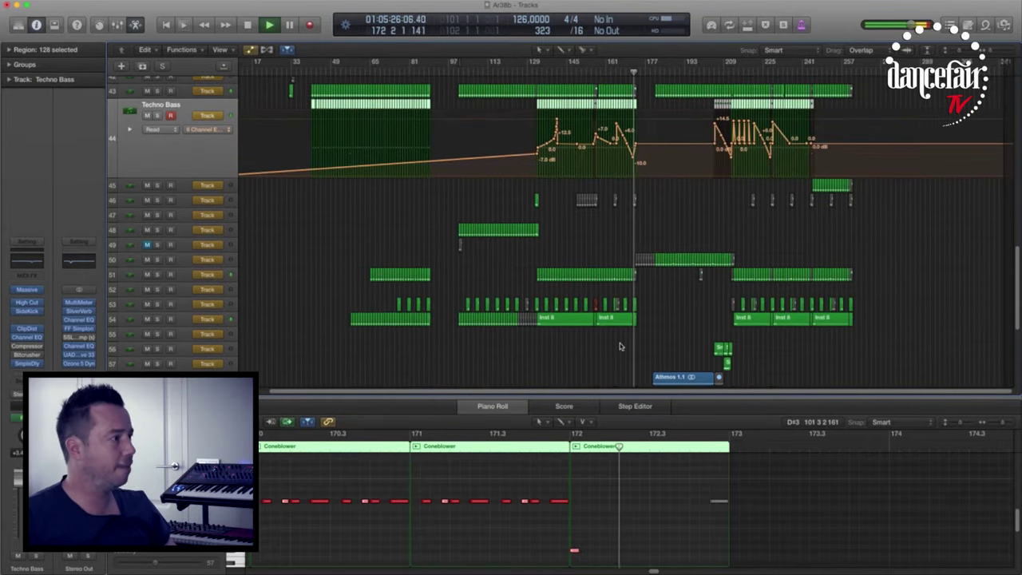
# Close the Piano Roll and select the HOUSE K2 177 chord regions with their 1.0000–2.0000 ramp.
pyautogui.press('p')
pyautogui.scroll(-1, 626, 453)
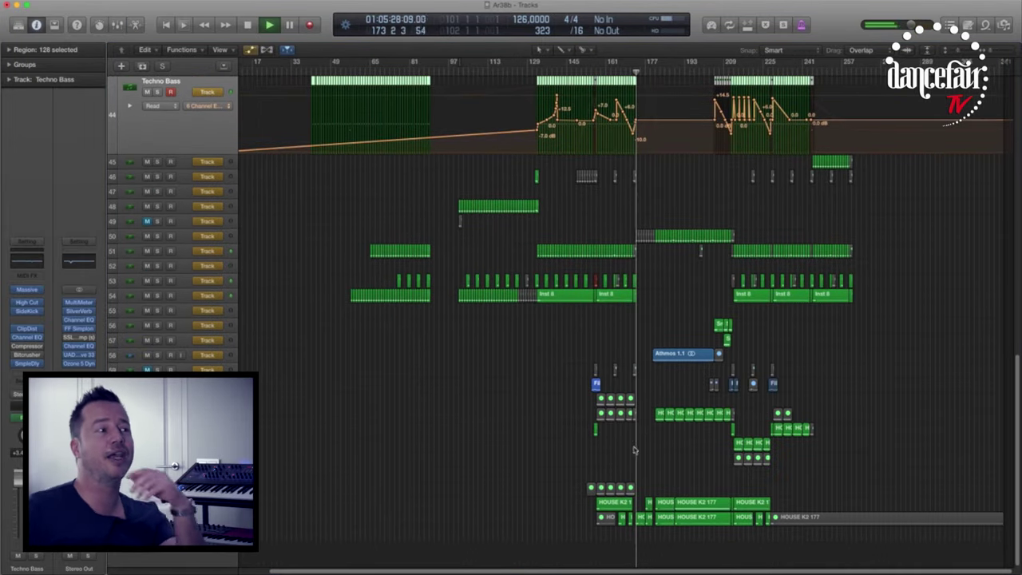
pyautogui.click(695, 501)
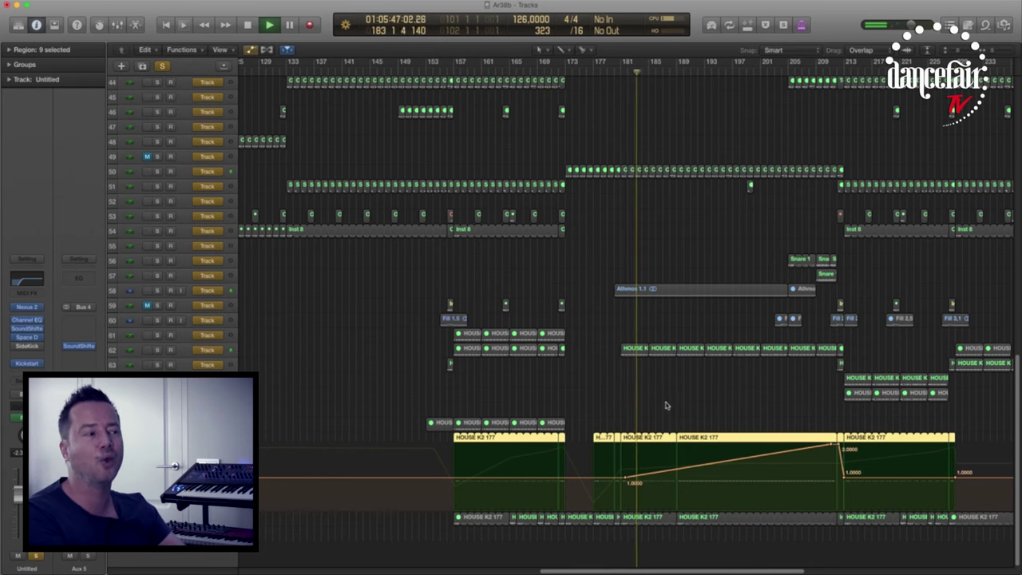
# Toggle solo off and on, then select and solo HOUSE K2 174 to view its volume curve.
pyautogui.press('s')
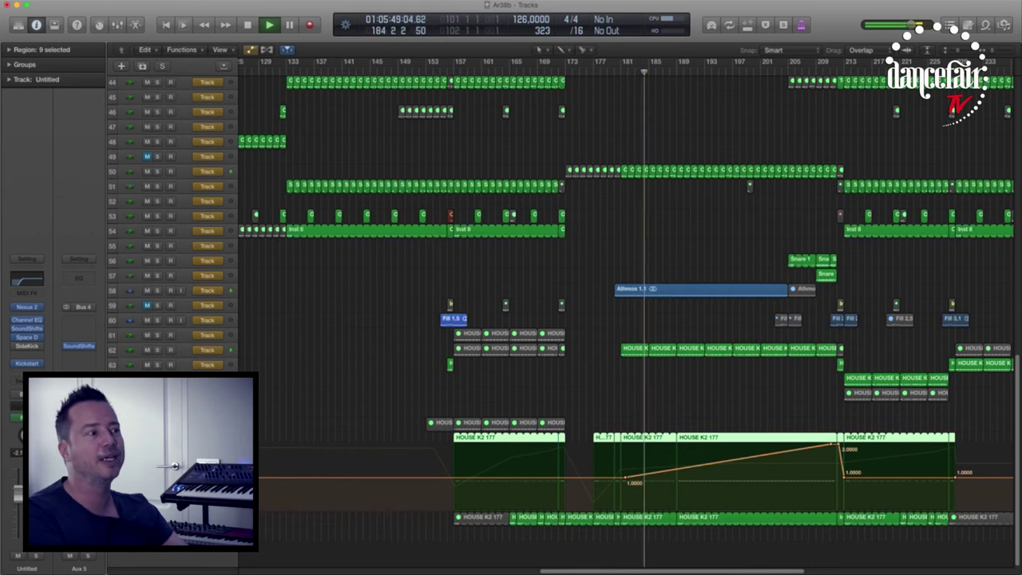
pyautogui.press('s')
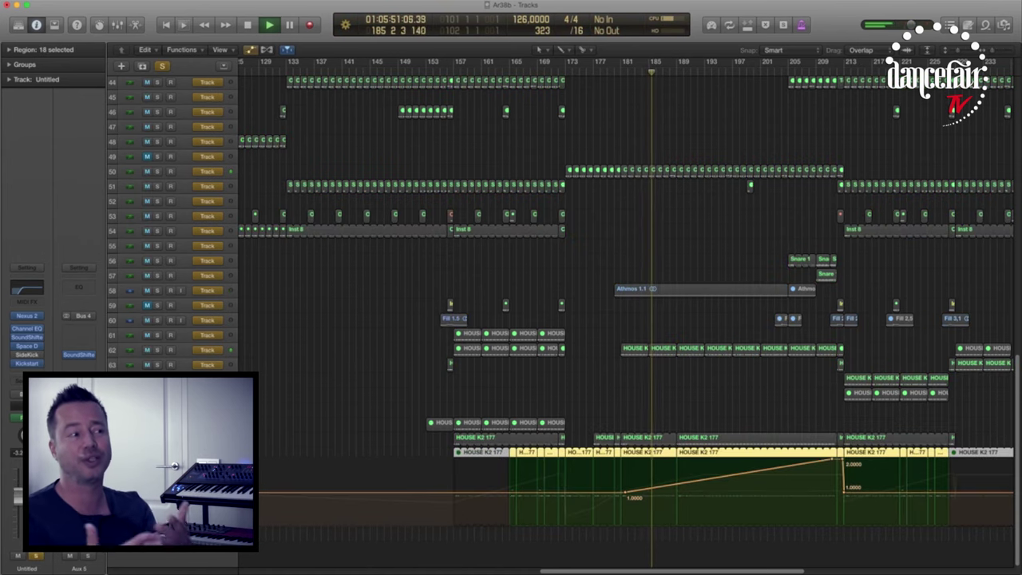
pyautogui.press('s')
pyautogui.click(179, 352)
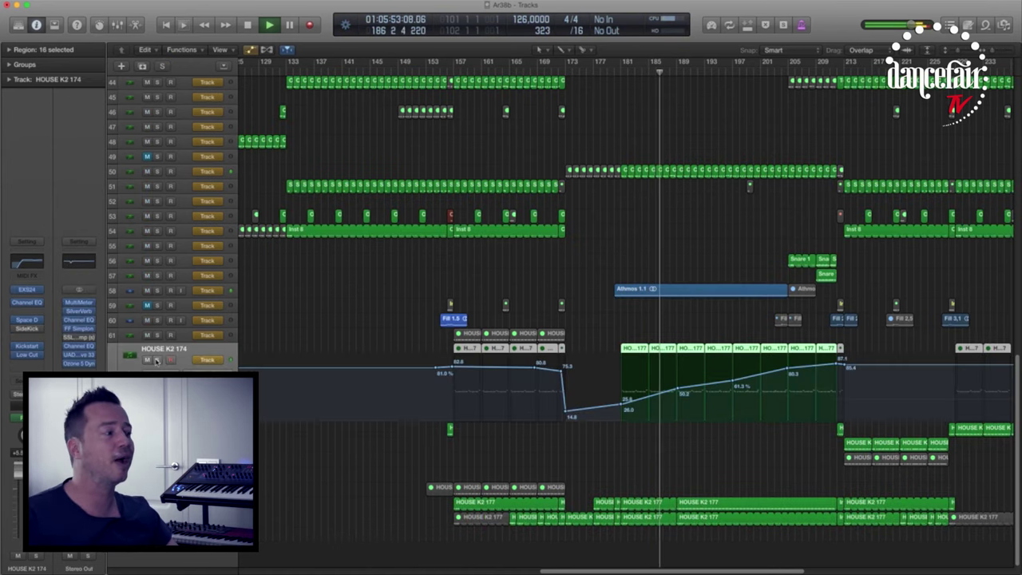
pyautogui.press('s')
pyautogui.press('s')
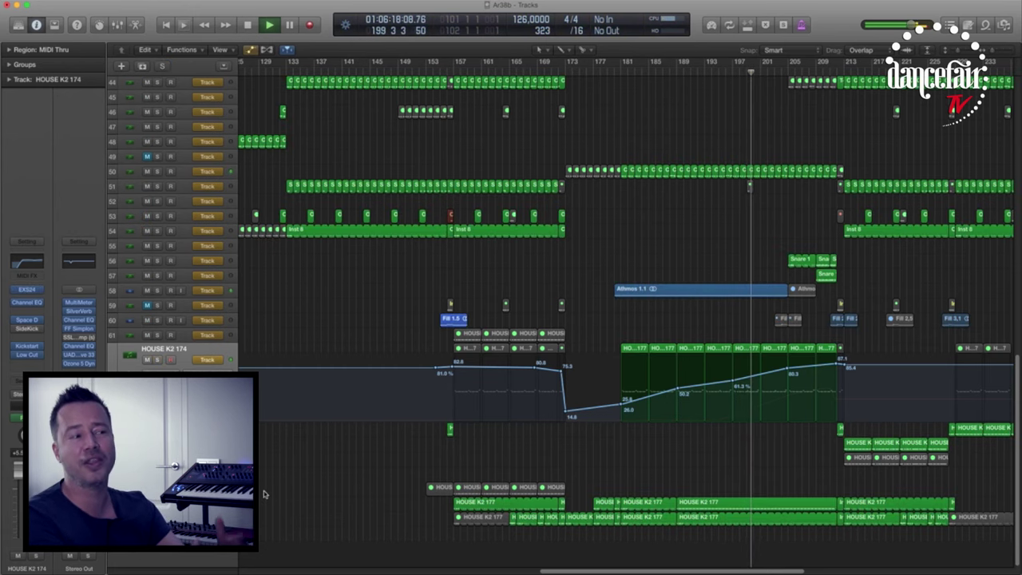
# Select the Untitled track's HOUSE K2 177 chord regions and solo them.
pyautogui.click(160, 437)
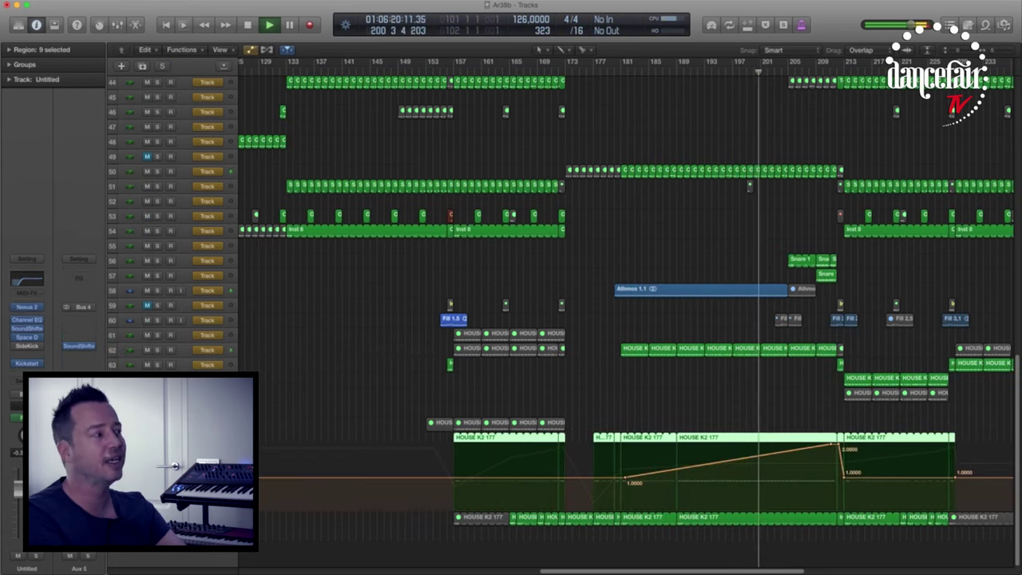
pyautogui.hotkey('ctrl', 's')
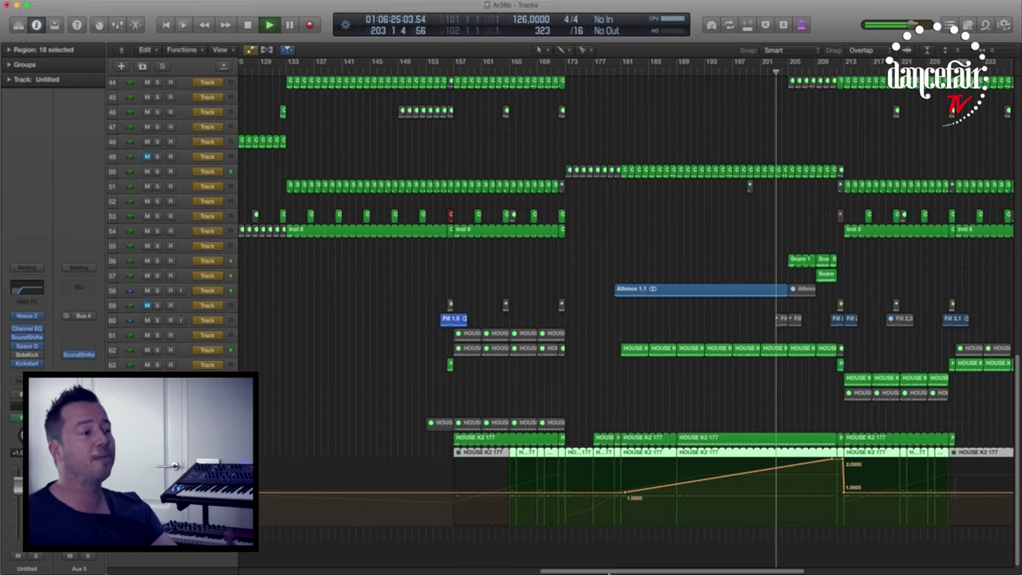
pyautogui.hscroll(5, 716, 395)
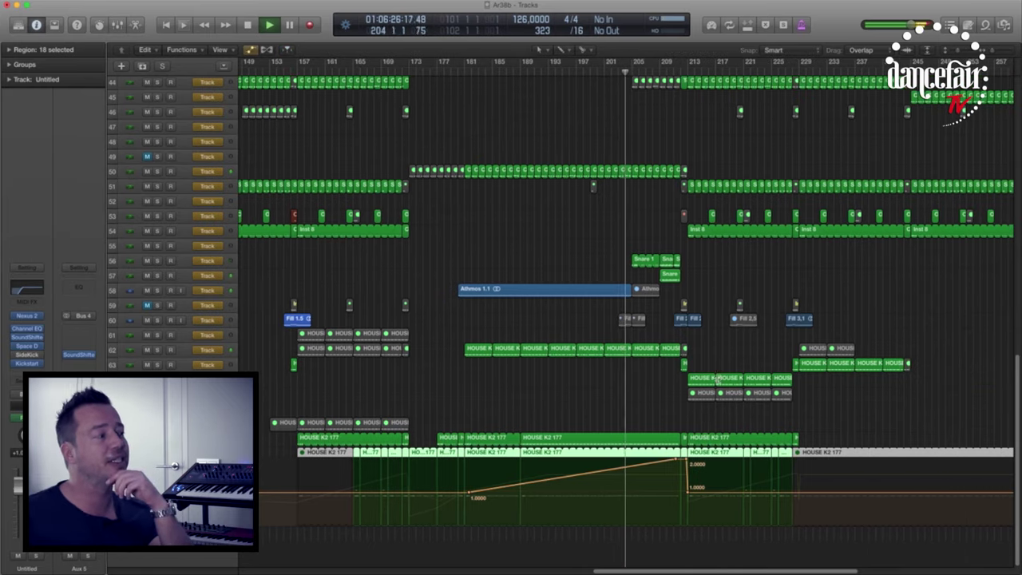